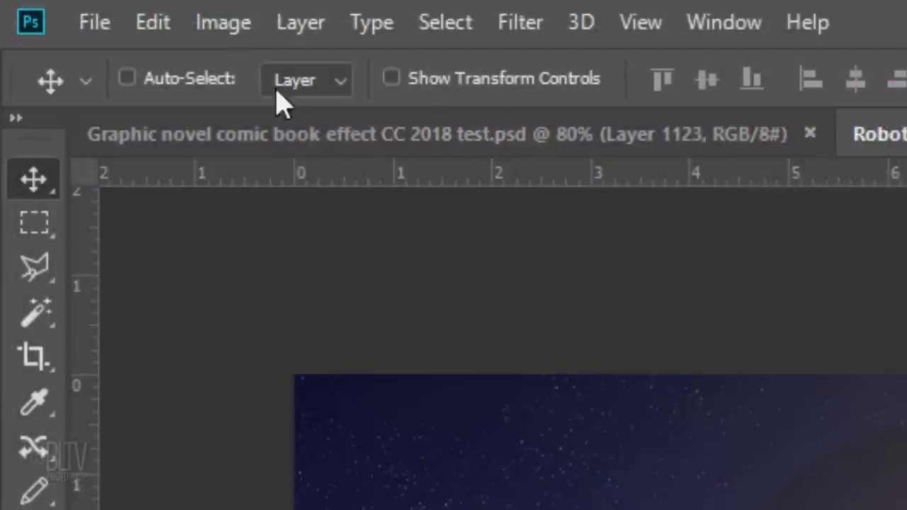
# - Check the image dimensions, then convert the Background layer into smart object Layer 0
pyautogui.click(62, 7)
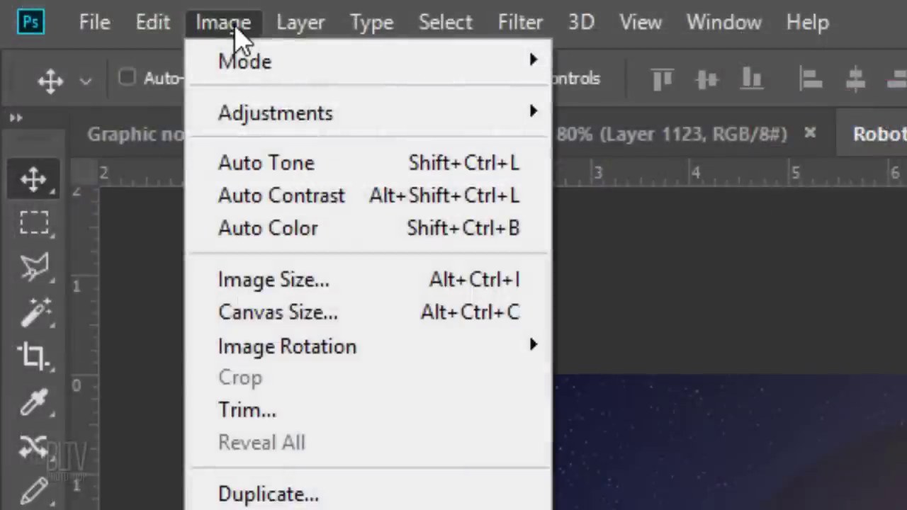
pyautogui.click(224, 280)
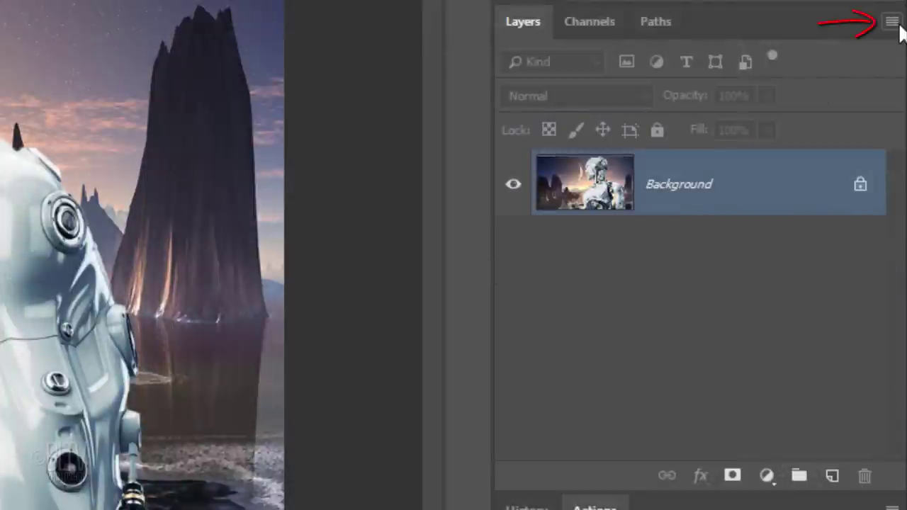
pyautogui.click(899, 27)
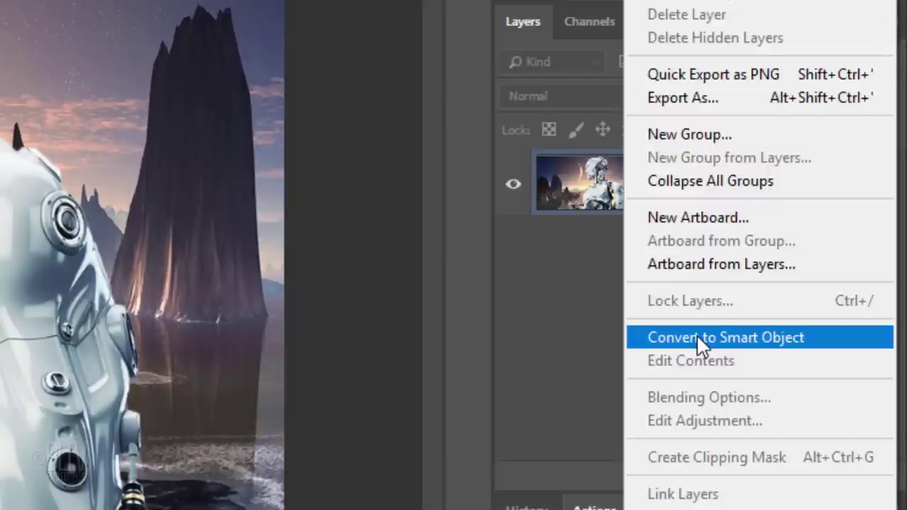
pyautogui.click(702, 340)
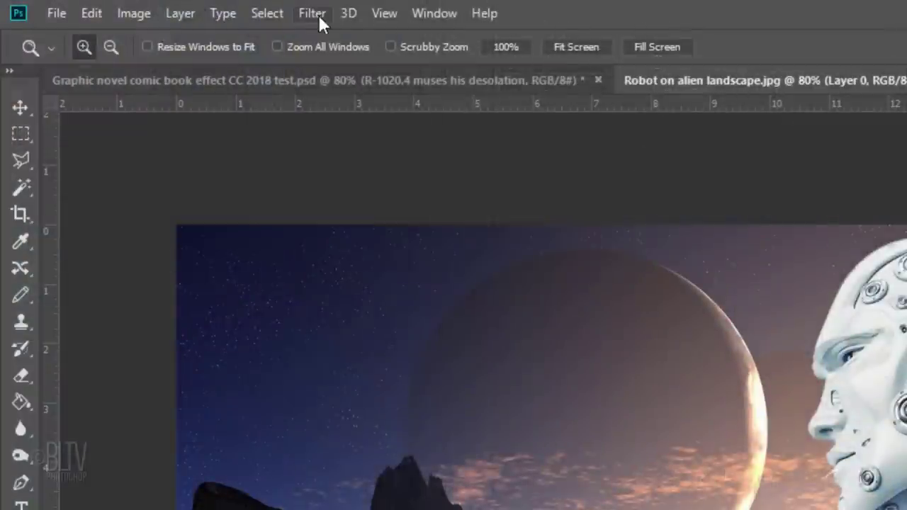
# - Apply Smart Sharpen at Amount 500%, Radius 6.0 px, Reduce Noise 0%, removing Gaussian Blur
pyautogui.click(317, 15)
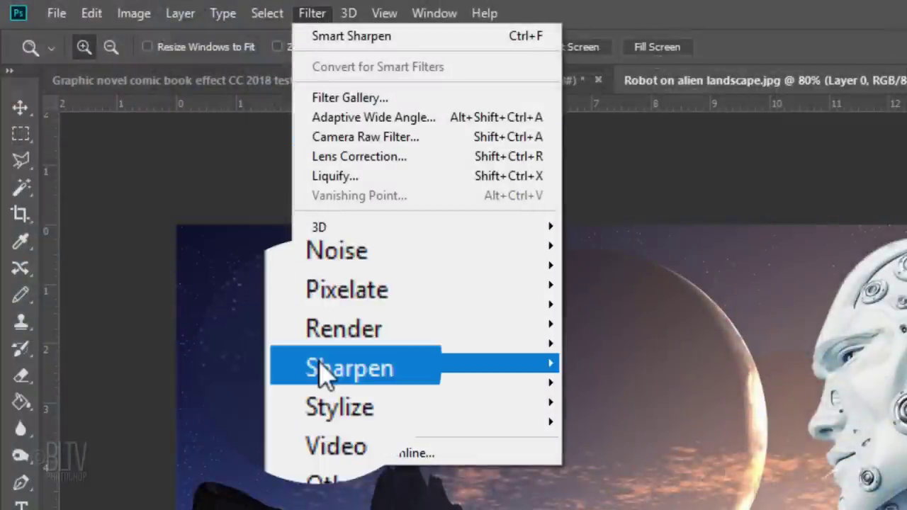
pyautogui.moveTo(327, 364)
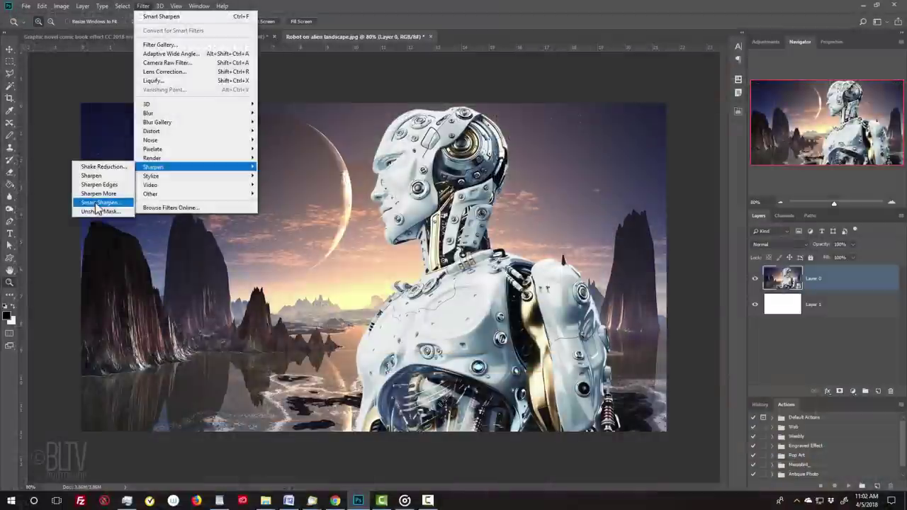
pyautogui.click(208, 442)
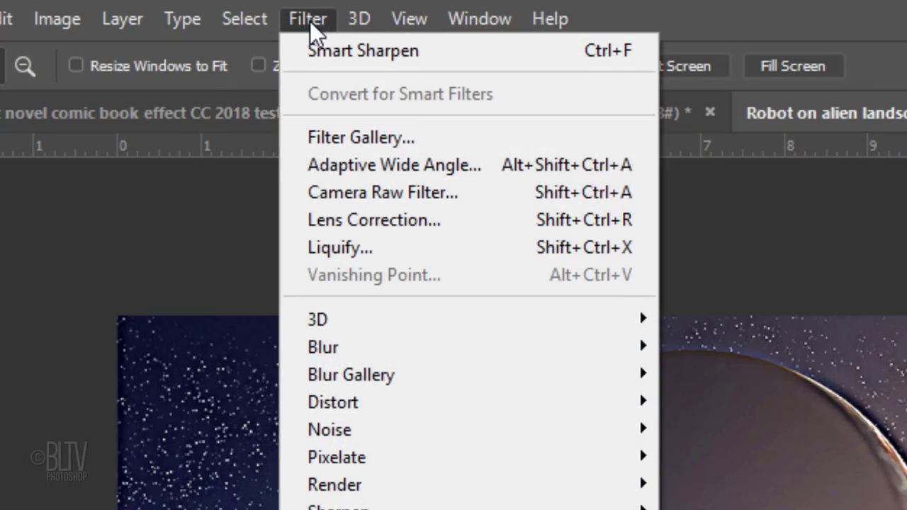
# - In the Filter Gallery, set Halftone Pattern to Size 1, Contrast 10, Line, and add a second effect layer
pyautogui.click(317, 141)
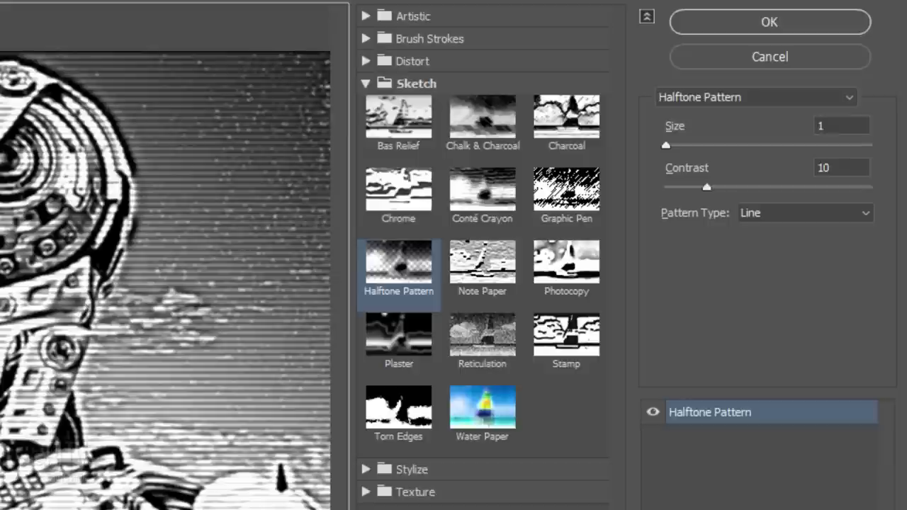
pyautogui.click(834, 482)
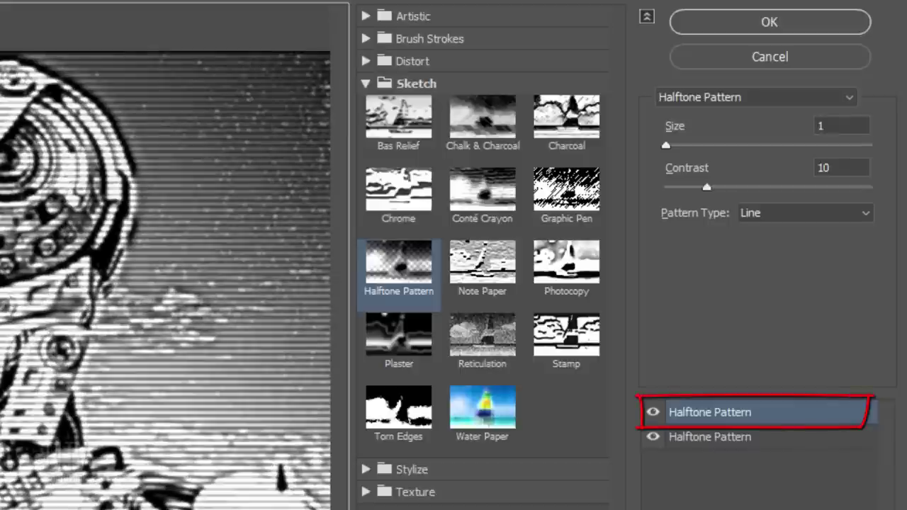
# - Switch the second effect to Torn Edges with Image Balance 31, Smoothness 15 and Contrast 3
pyautogui.click(395, 423)
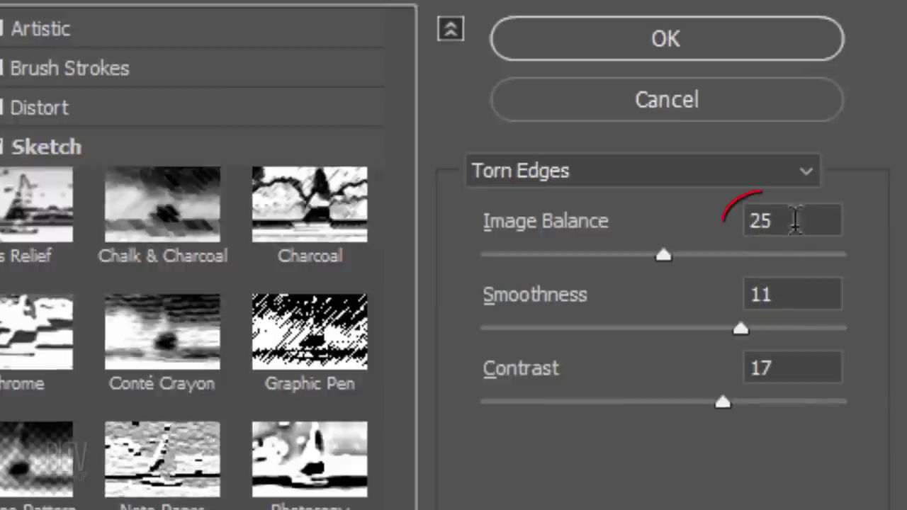
pyautogui.click(779, 216)
pyautogui.write('31')
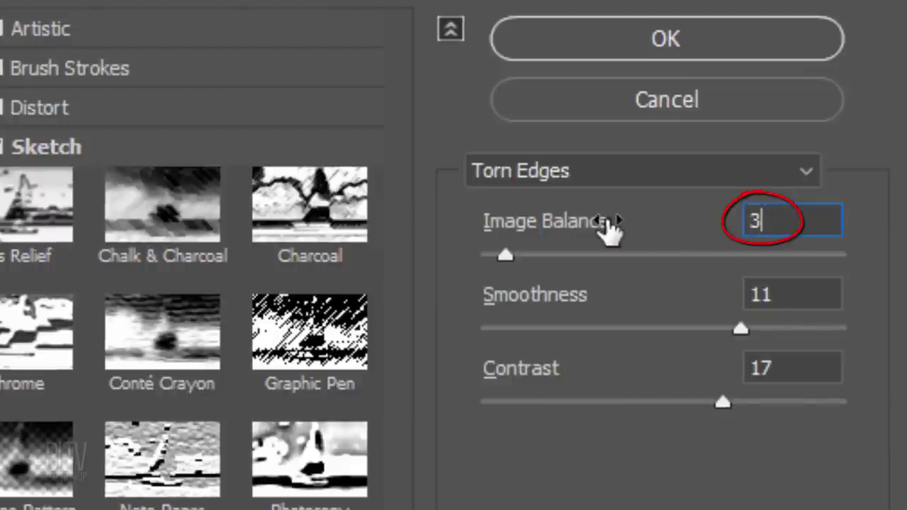
pyautogui.click(798, 296)
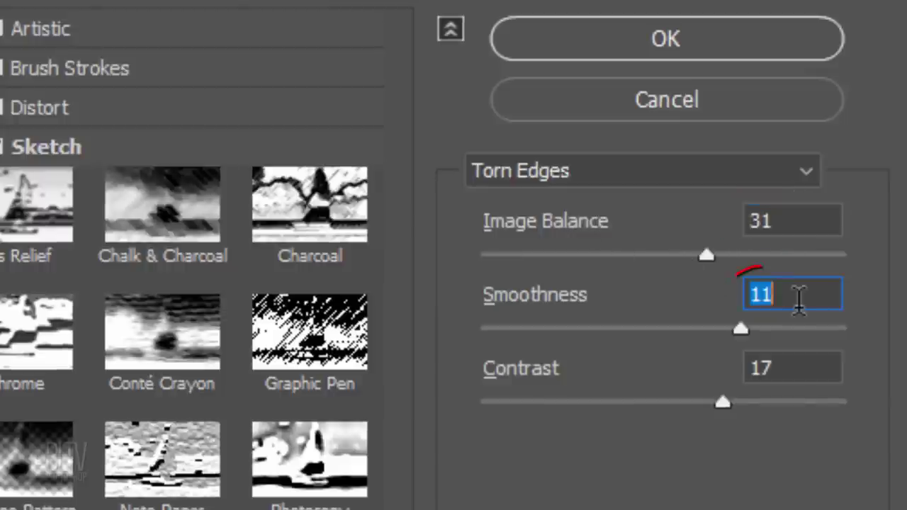
pyautogui.write('15')
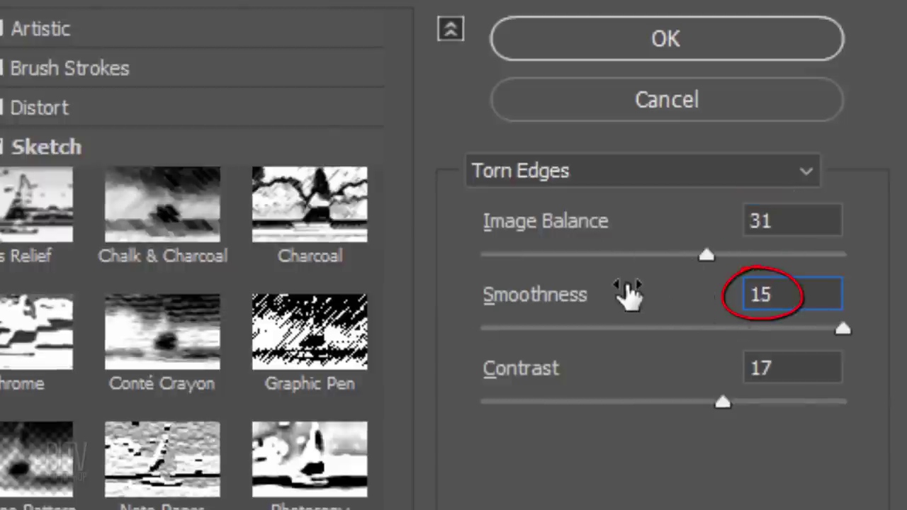
pyautogui.click(769, 361)
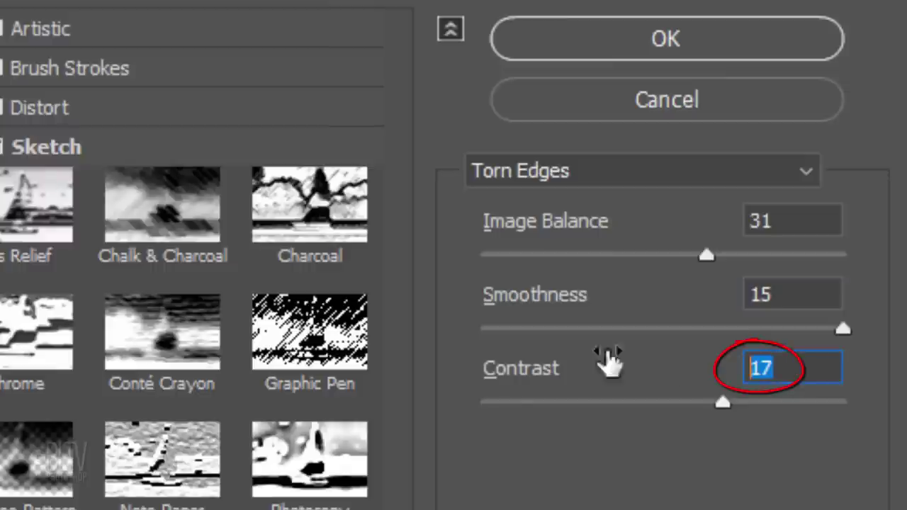
pyautogui.write('3')
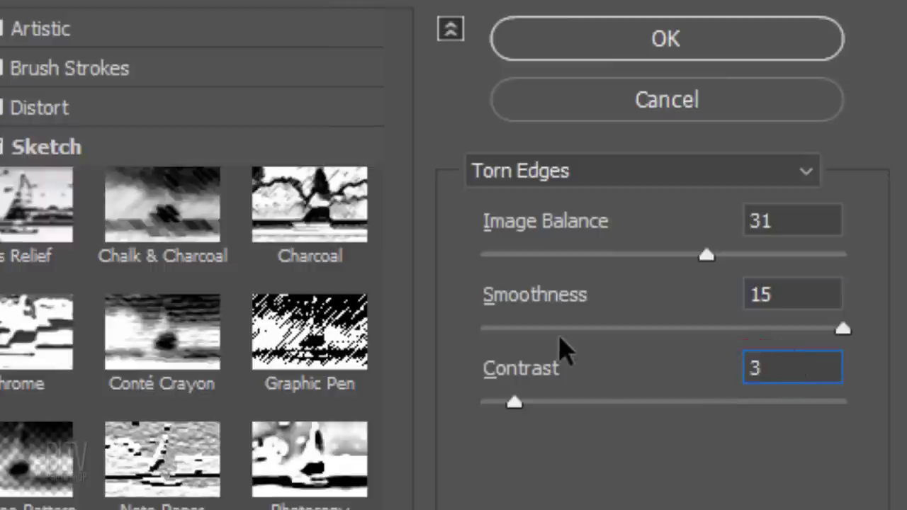
pyautogui.click(705, 257)
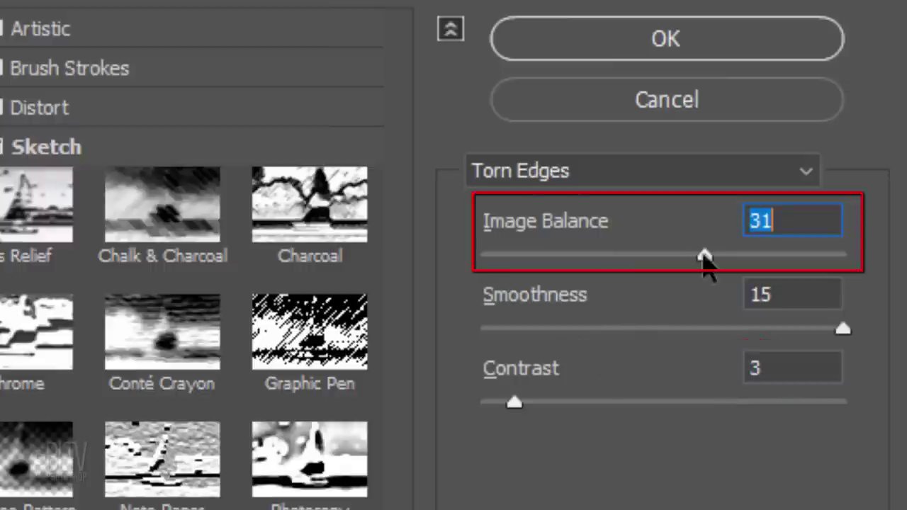
pyautogui.moveTo(706, 257); pyautogui.dragTo(780, 257)
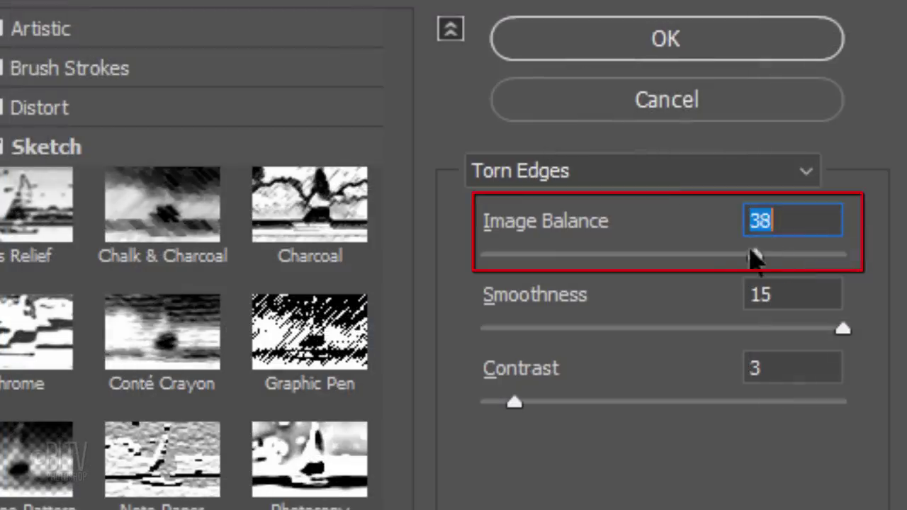
pyautogui.moveTo(749, 258); pyautogui.dragTo(705, 261)
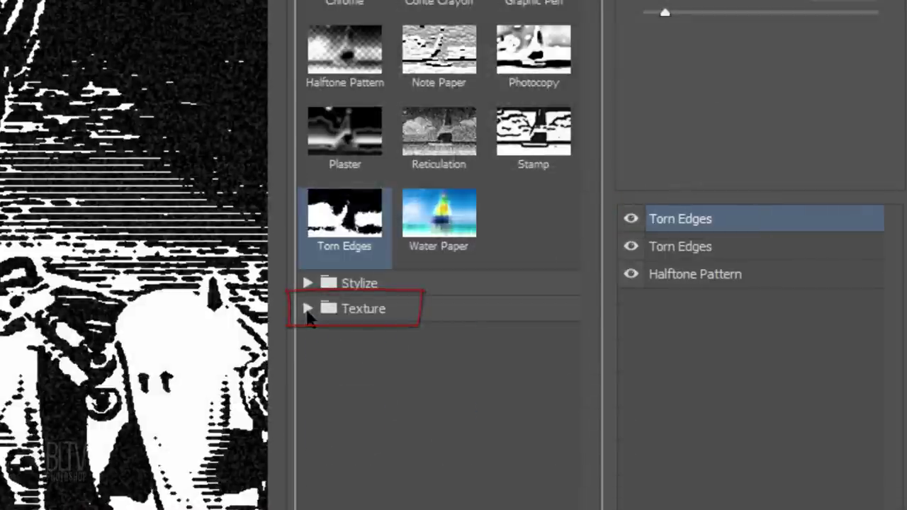
# - Make the top effect a Sandstone Texturizer at 100% scaling, Relief 5, lit from Top
pyautogui.click(308, 310)
pyautogui.click(533, 436)
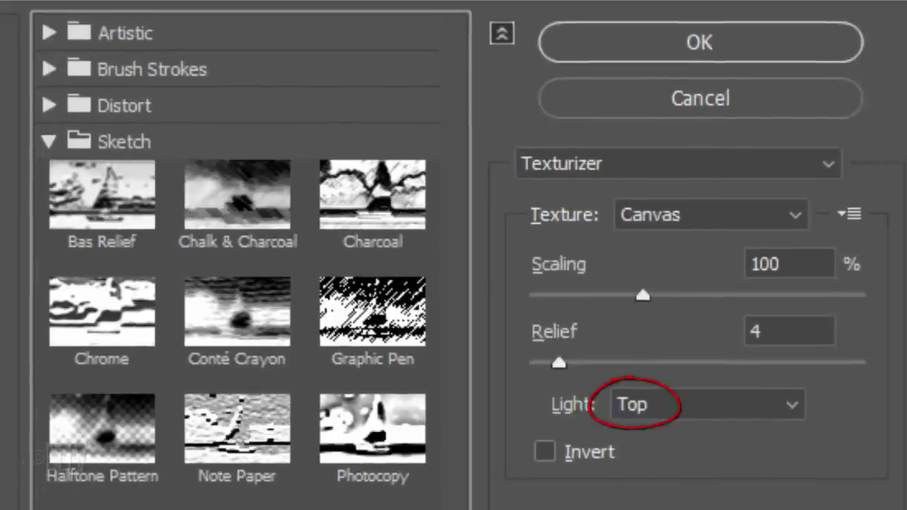
pyautogui.click(800, 318)
pyautogui.write('5')
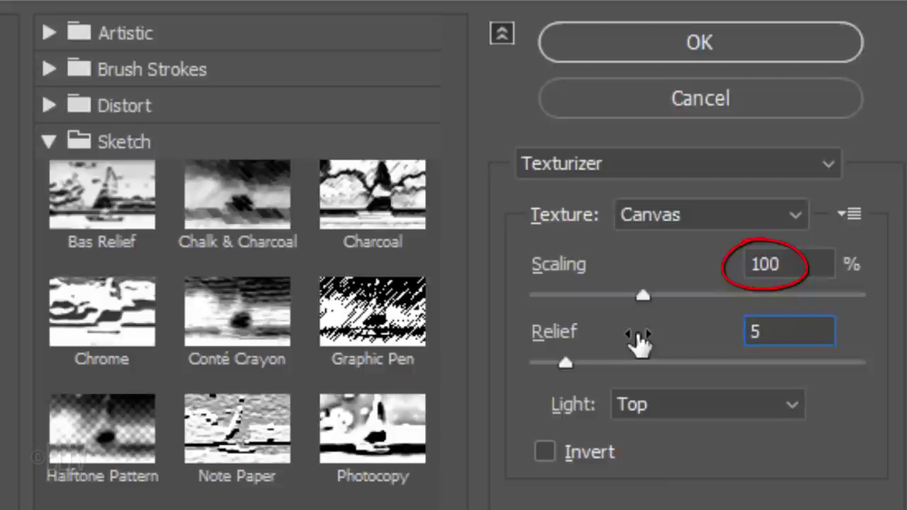
pyautogui.click(656, 218)
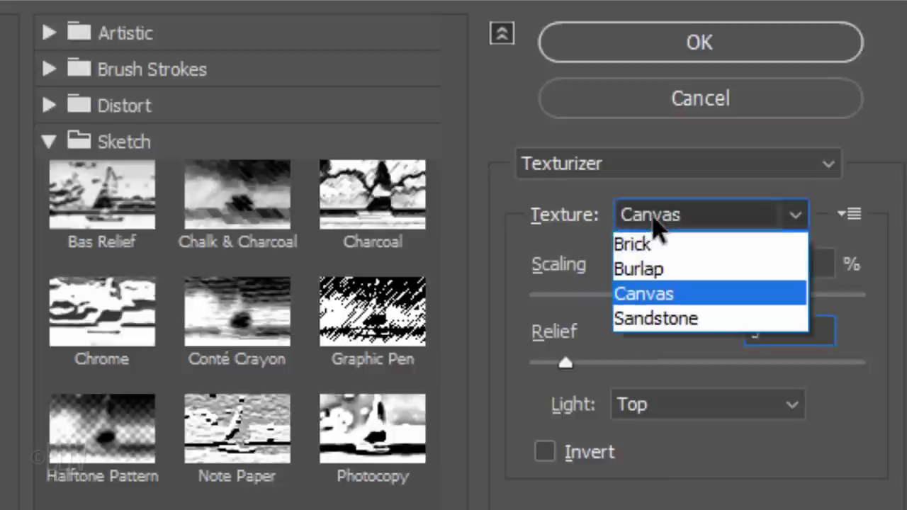
pyautogui.click(653, 324)
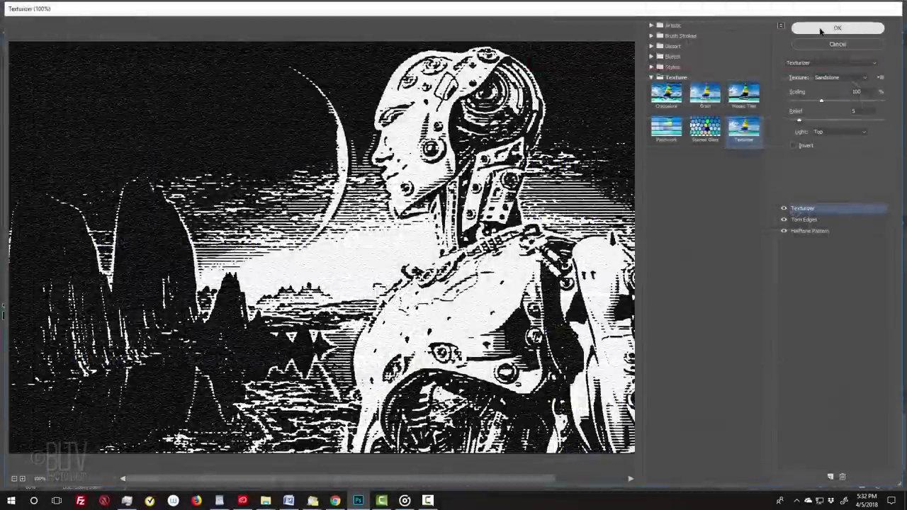
# - Apply the gallery stack, duplicate the layer, and set the copy's Torn Edges Image Balance to 34
pyautogui.click(650, 49)
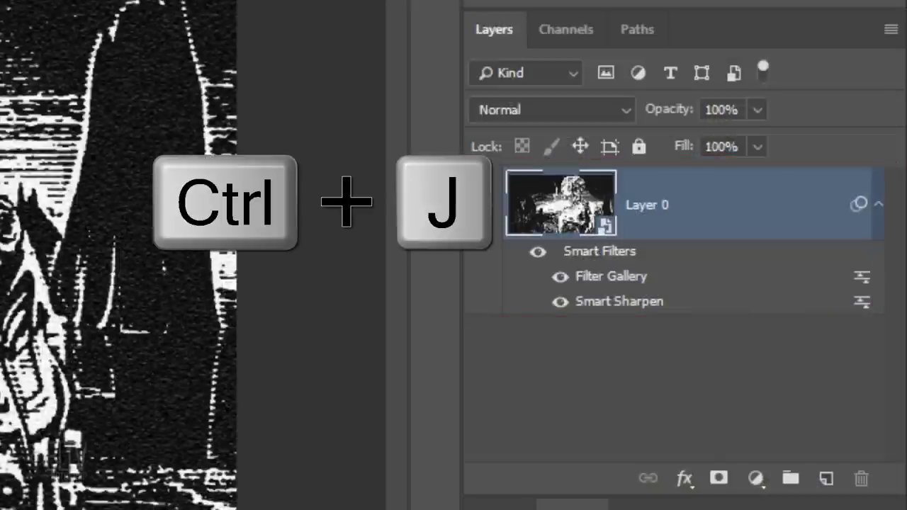
pyautogui.hotkey('ctrl', 'j')
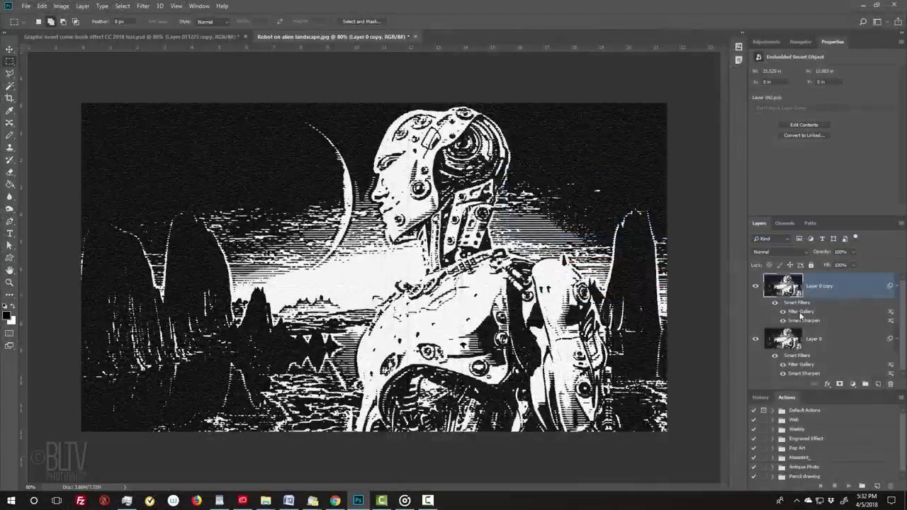
pyautogui.doubleClick(610, 278)
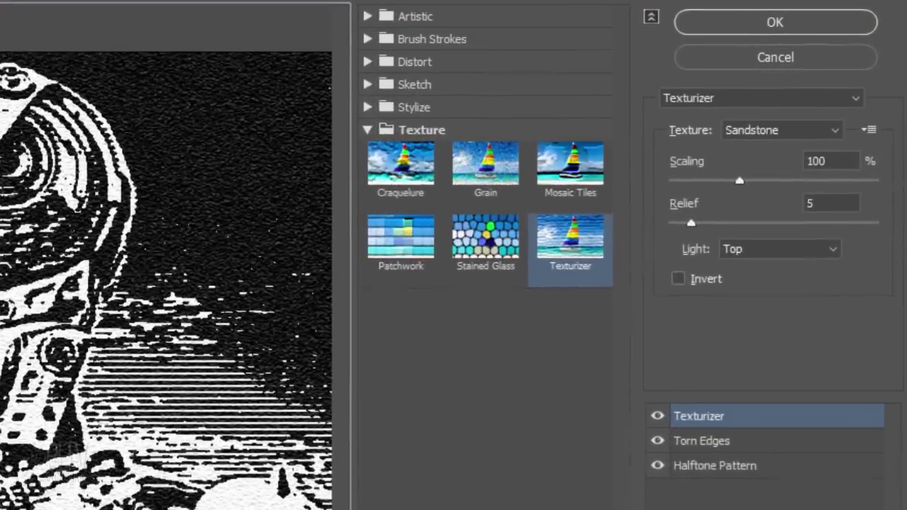
pyautogui.click(704, 444)
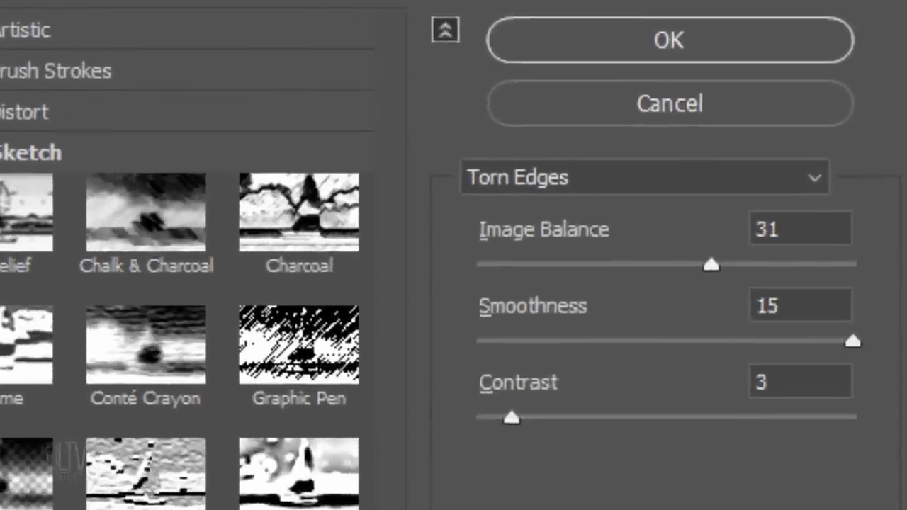
pyautogui.doubleClick(814, 229)
pyautogui.write('34')
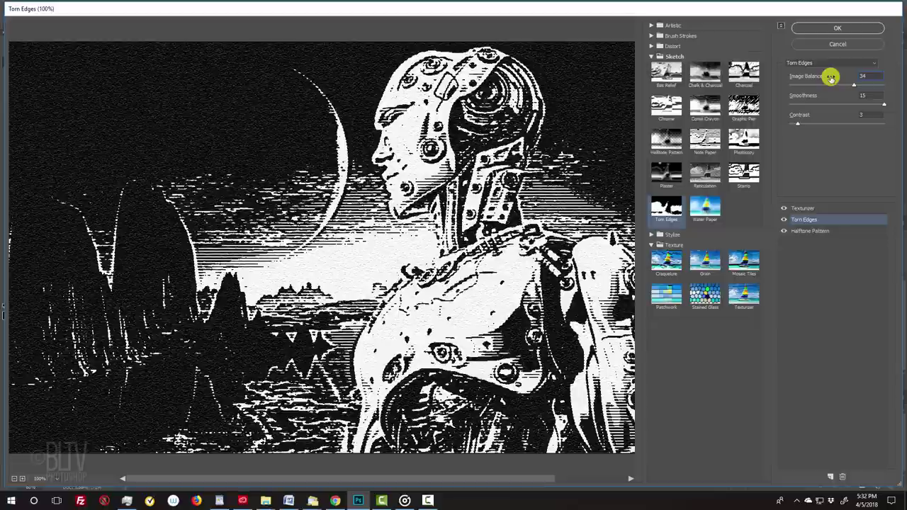
pyautogui.click(838, 29)
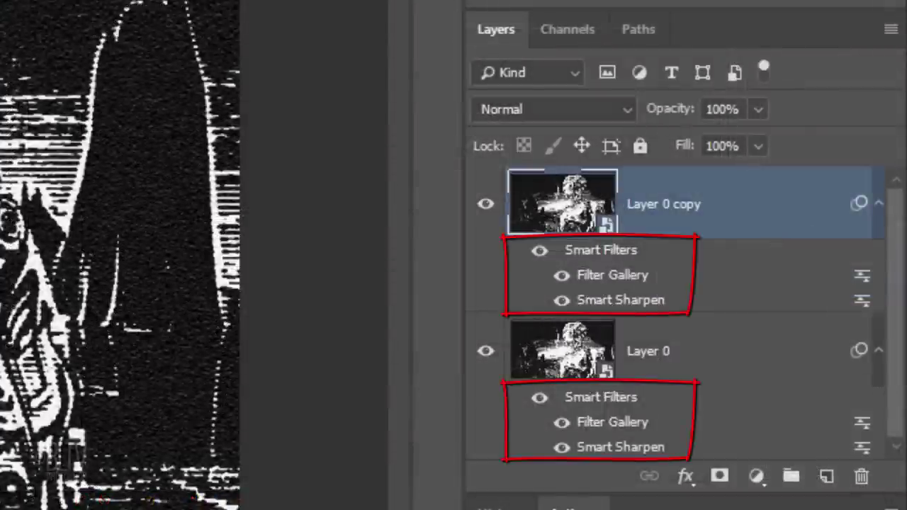
# - Collapse the Smart Filters on both layers and give Layer 0 copy a black hide-all mask
pyautogui.click(879, 205)
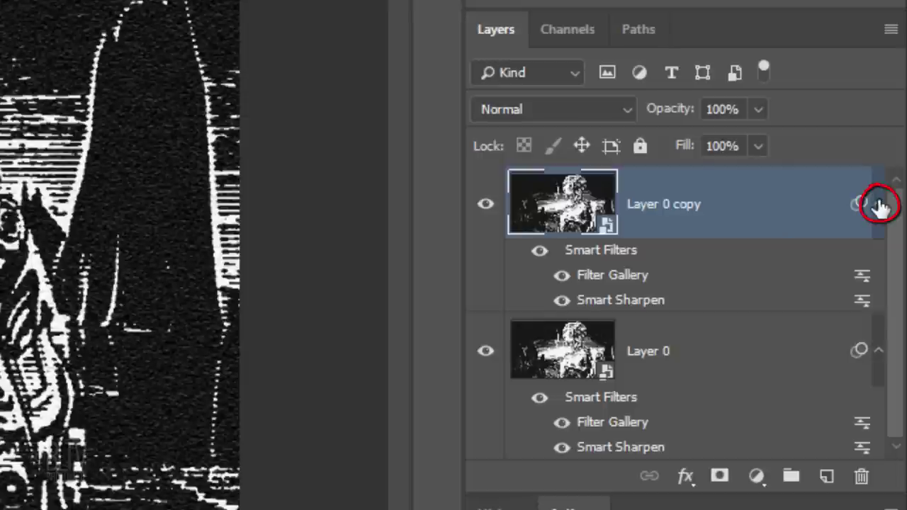
pyautogui.click(879, 276)
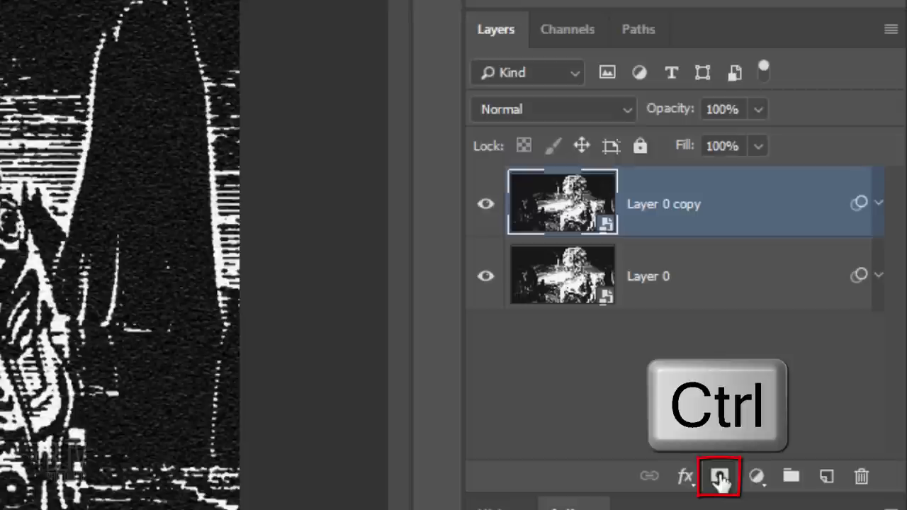
pyautogui.keyDown('ctrl'); pyautogui.click(720, 479); pyautogui.keyUp('ctrl')
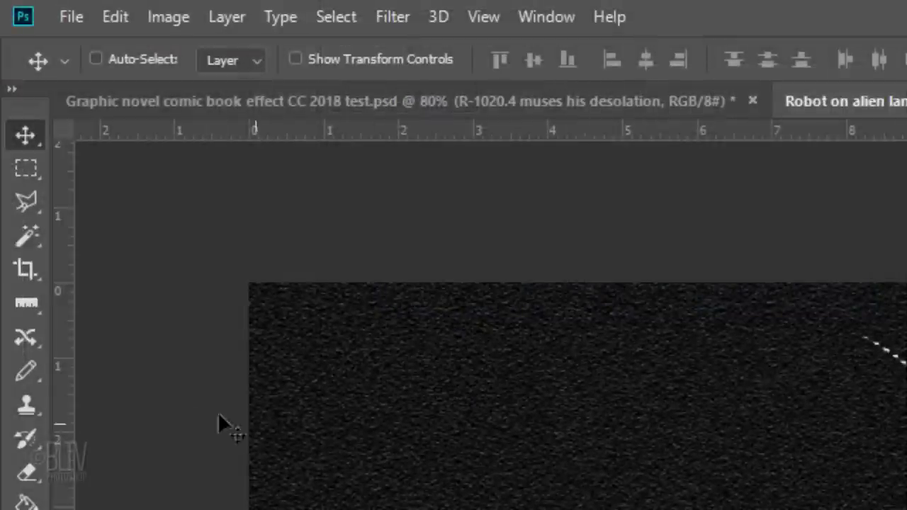
# - Select the Pencil Tool with a 70 px, 100% hardness tip, then fine-tune size with [
pyautogui.click(27, 362)
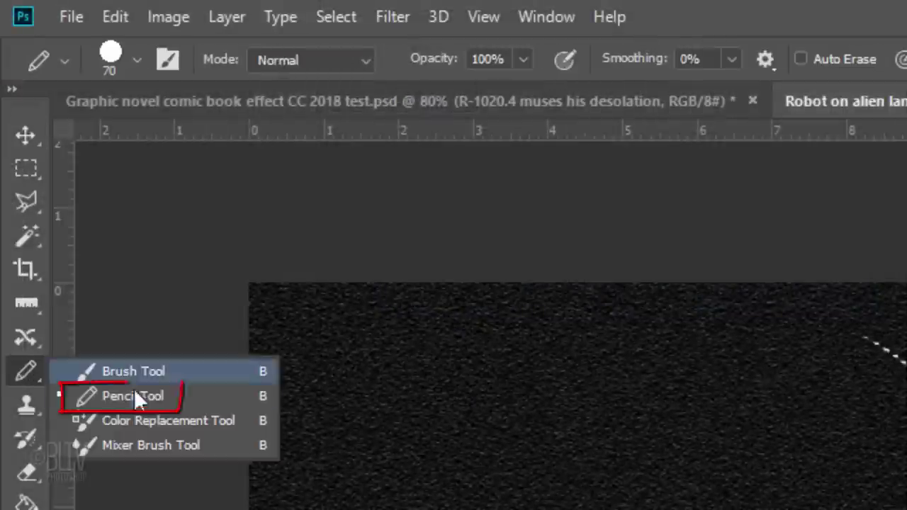
pyautogui.click(153, 401)
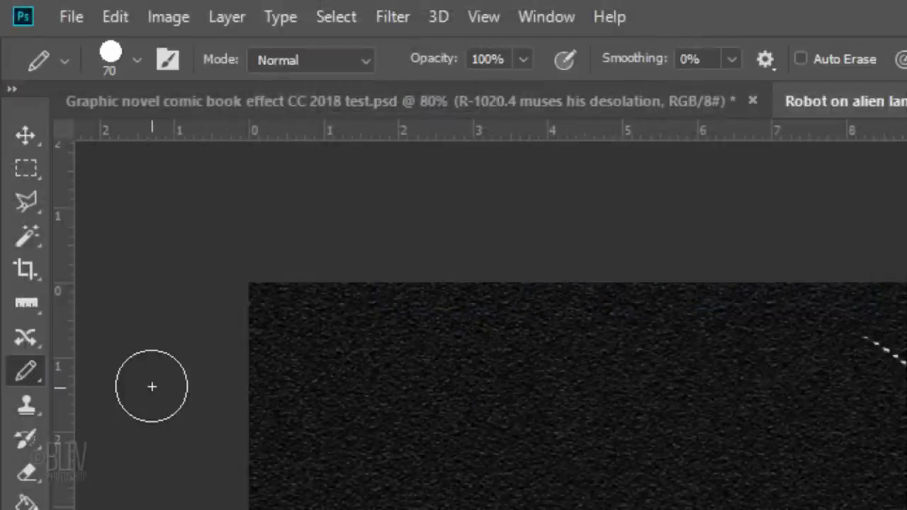
pyautogui.click(137, 62)
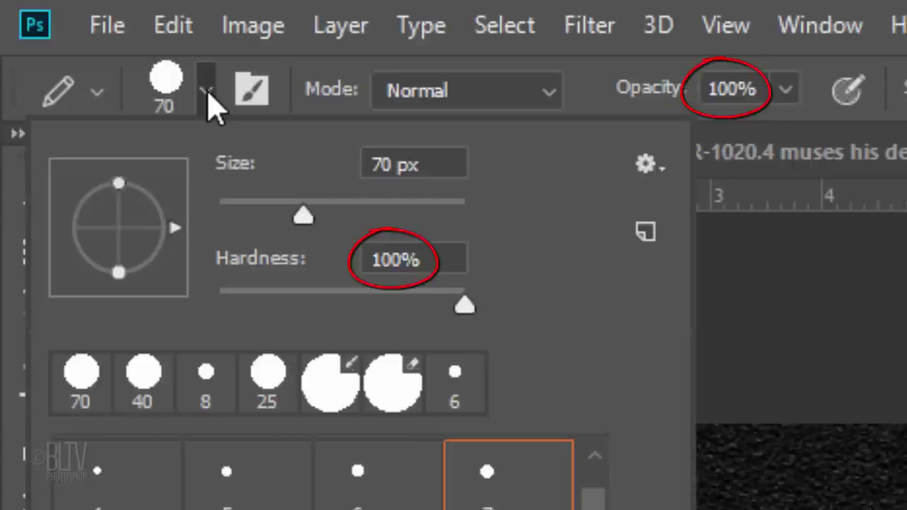
pyautogui.press('Return')
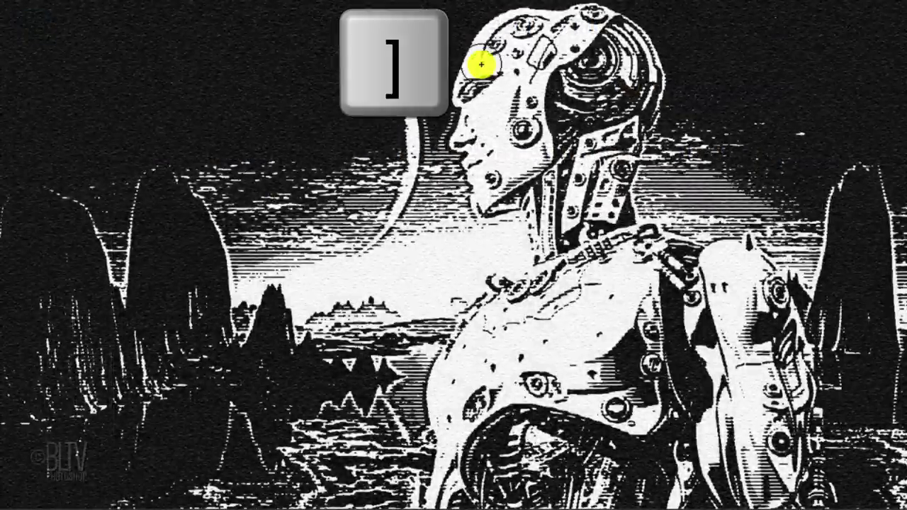
pyautogui.press('[')
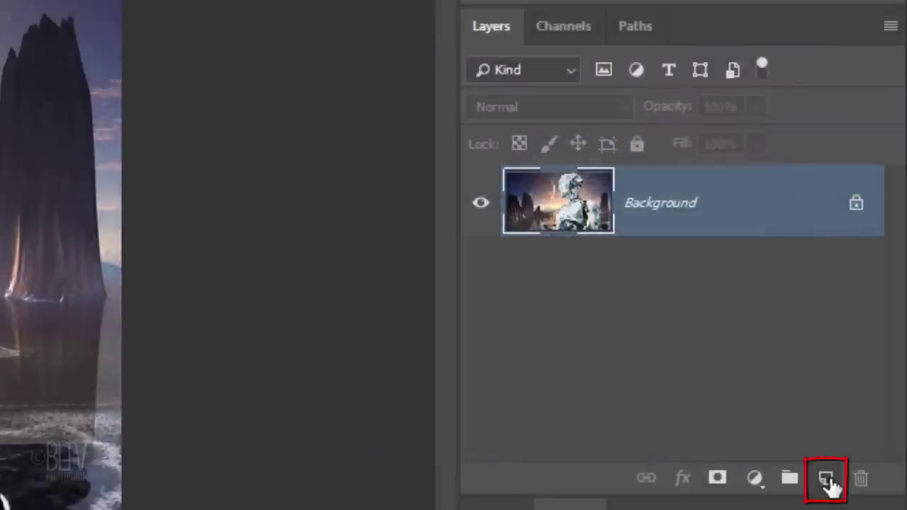
# - Add Layer 1 and fill a white rectangle in the image's top-left corner for the caption box
pyautogui.click(826, 481)
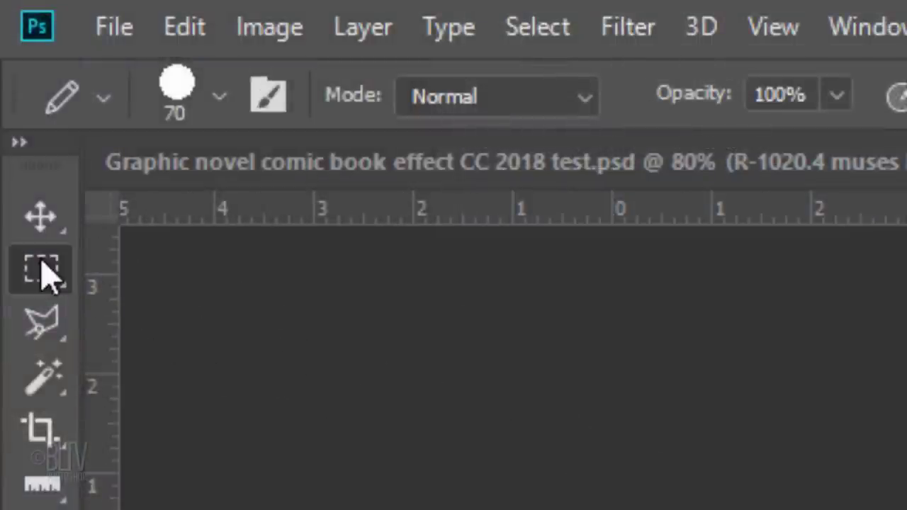
pyautogui.click(40, 270)
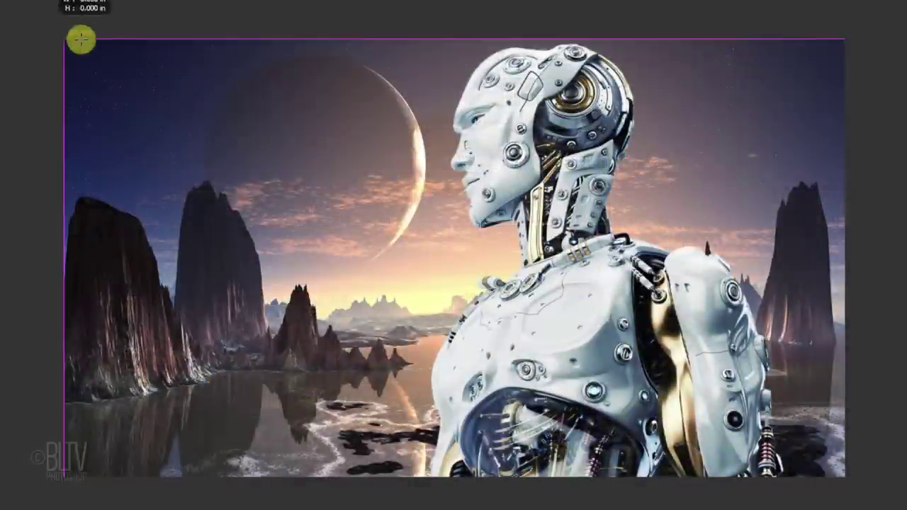
pyautogui.moveTo(65, 40); pyautogui.dragTo(355, 126)
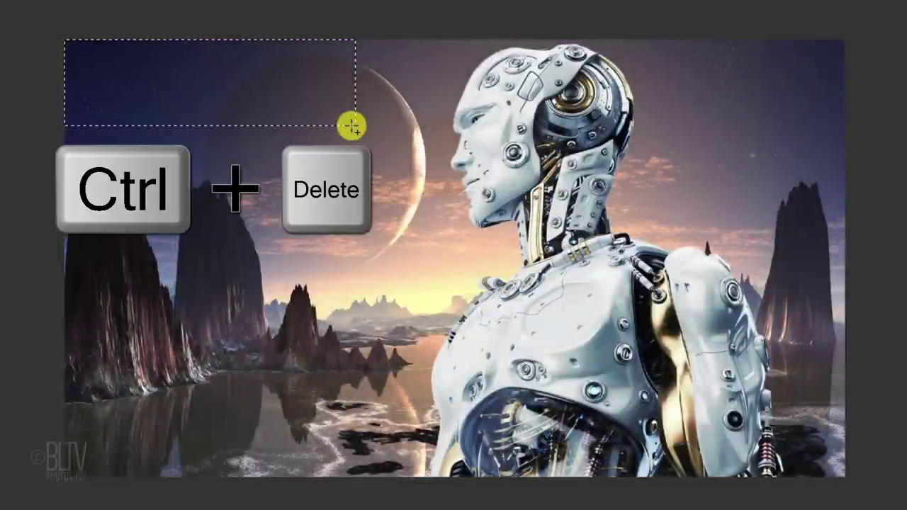
pyautogui.hotkey('ctrl', 'Delete')
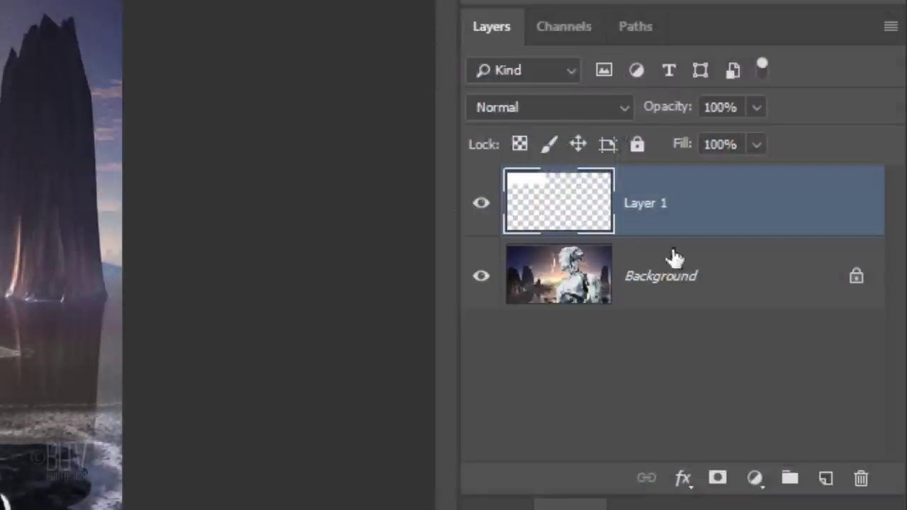
# - Unlock the Background as Layer 0 and add a 20 px white inside Stroke border
pyautogui.click(857, 279)
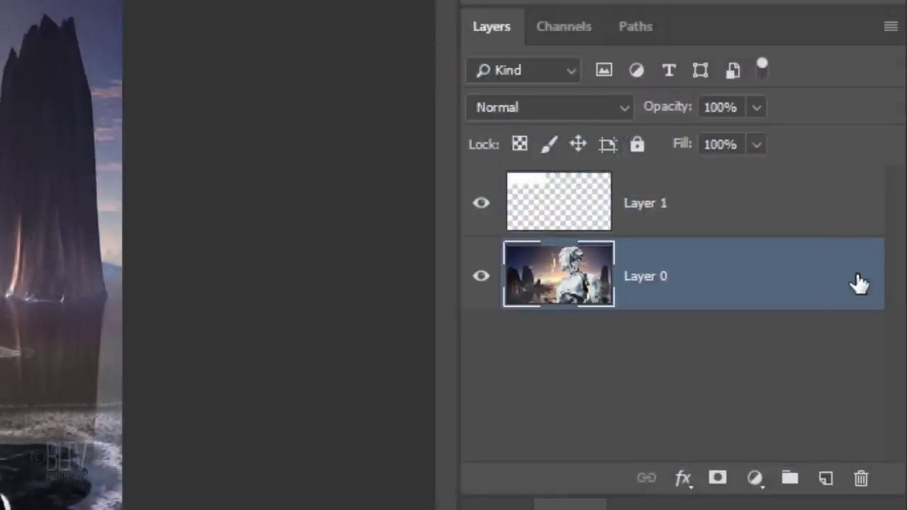
pyautogui.doubleClick(739, 278)
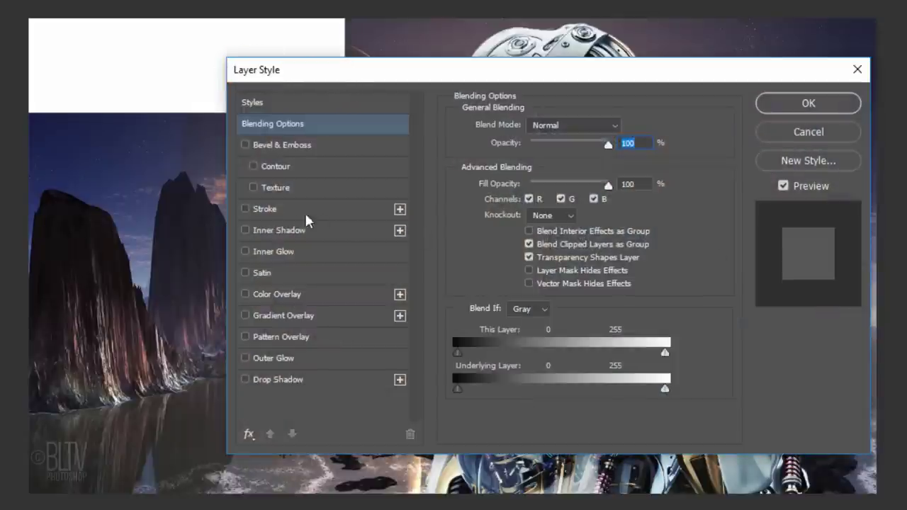
pyautogui.click(275, 210)
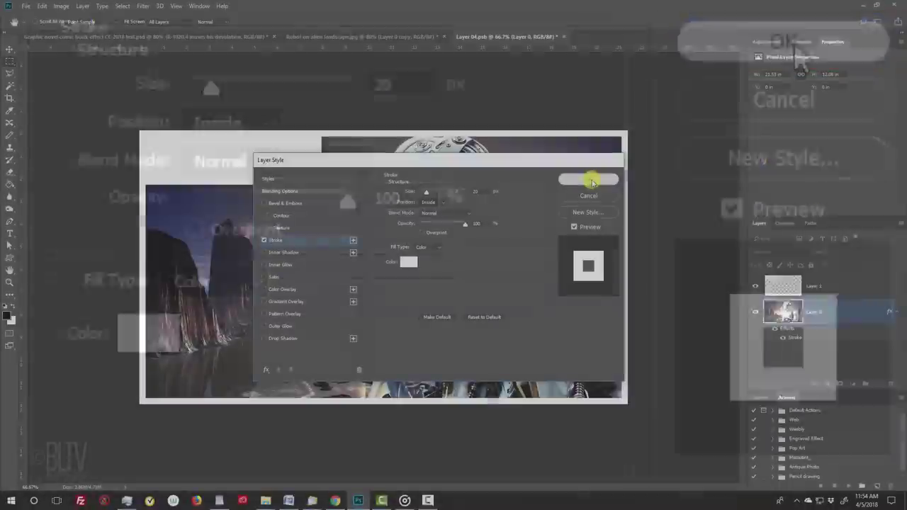
pyautogui.click(794, 43)
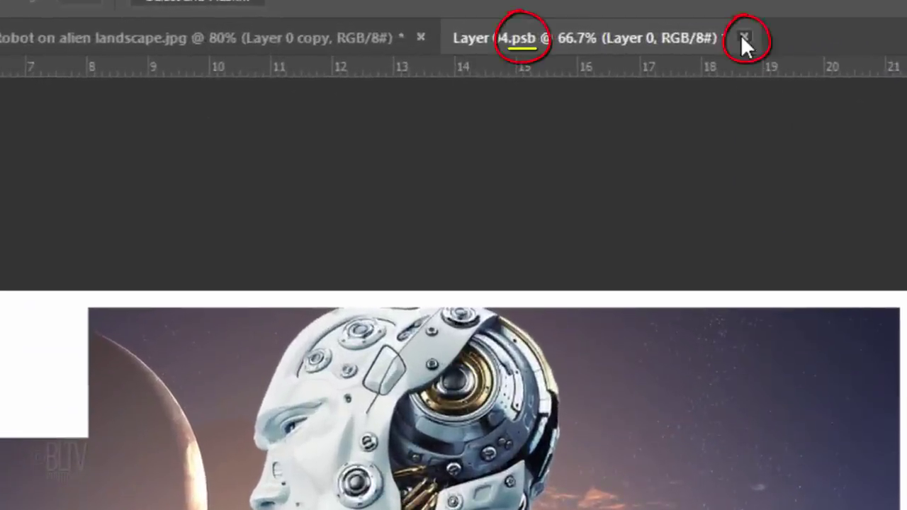
# - Close Layer 04.psb and save its changes to update the comic panel
pyautogui.click(743, 39)
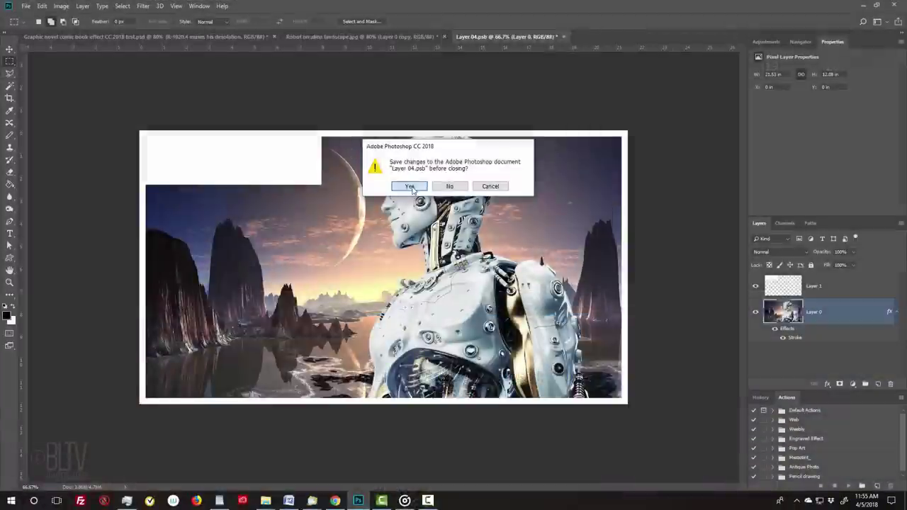
pyautogui.click(337, 447)
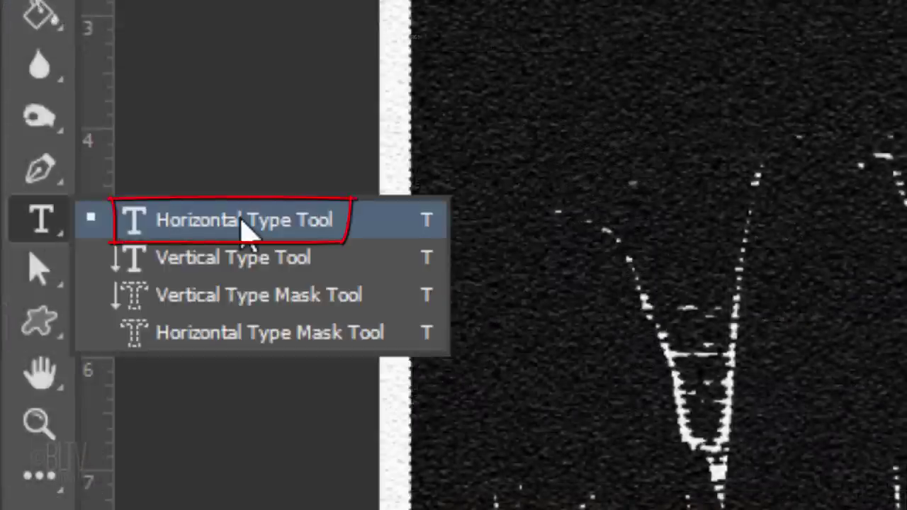
# - Set the Horizontal Type Tool to Komika Display Kaps Regular, 67 pt, Sharp, centred
pyautogui.click(245, 231)
pyautogui.click(417, 77)
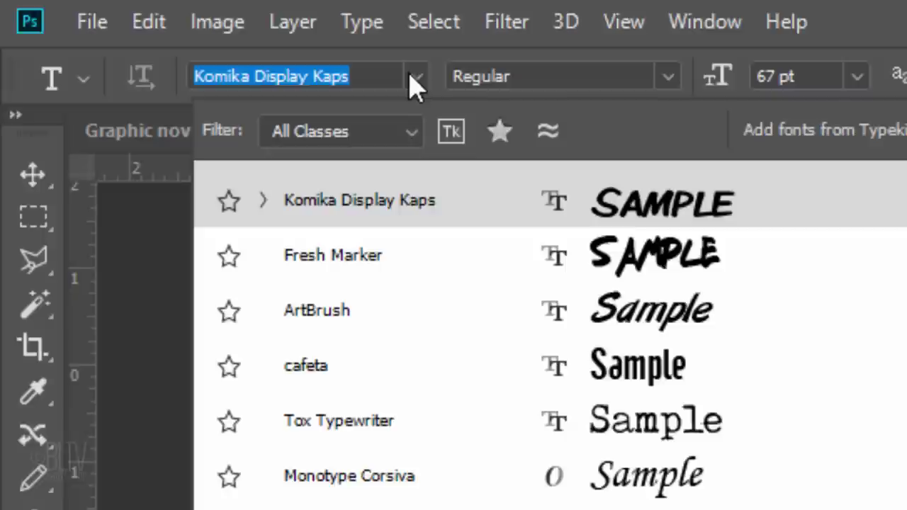
pyautogui.click(417, 78)
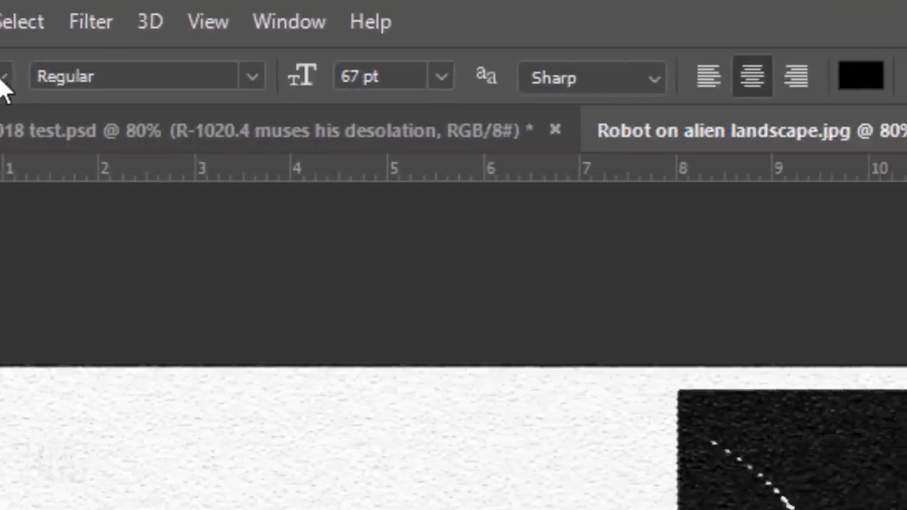